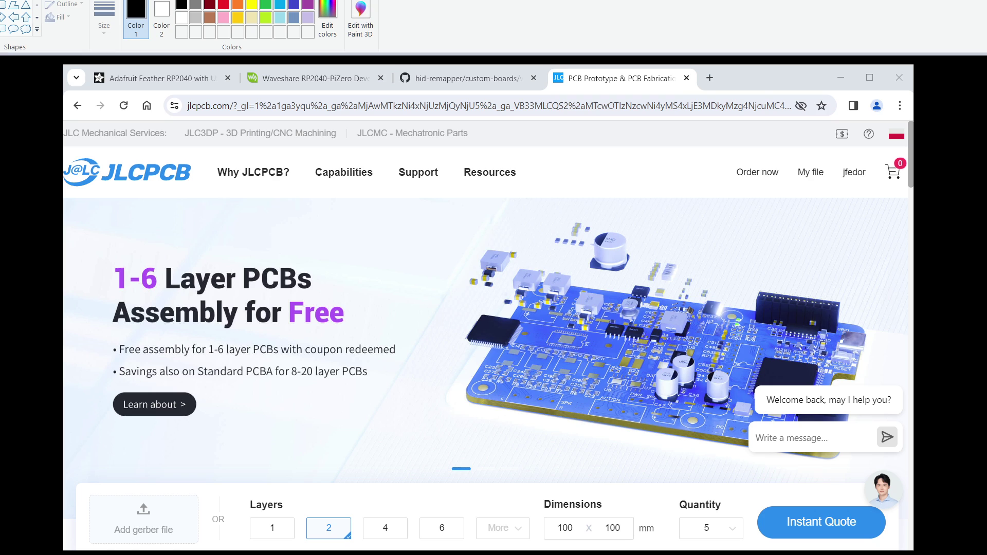
click(515, 77)
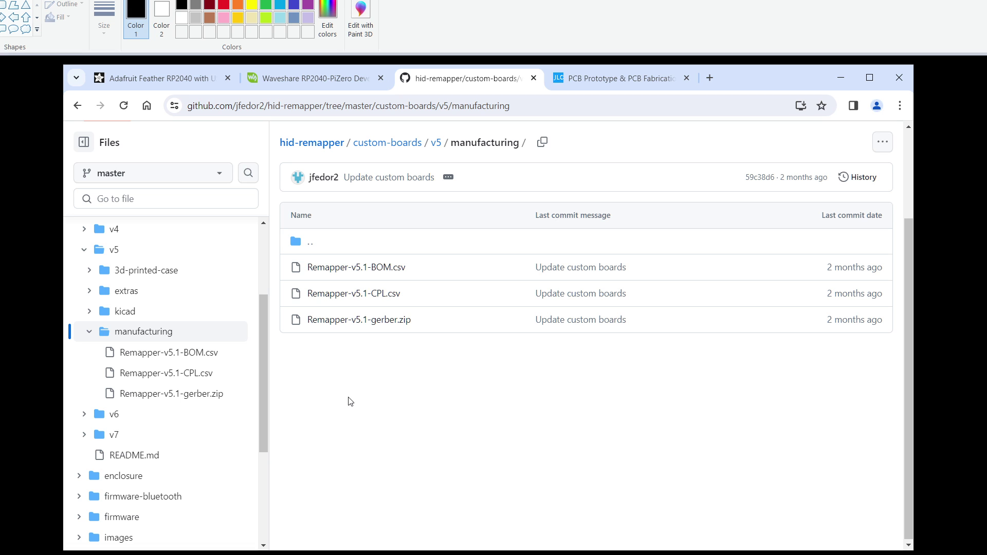
click(577, 82)
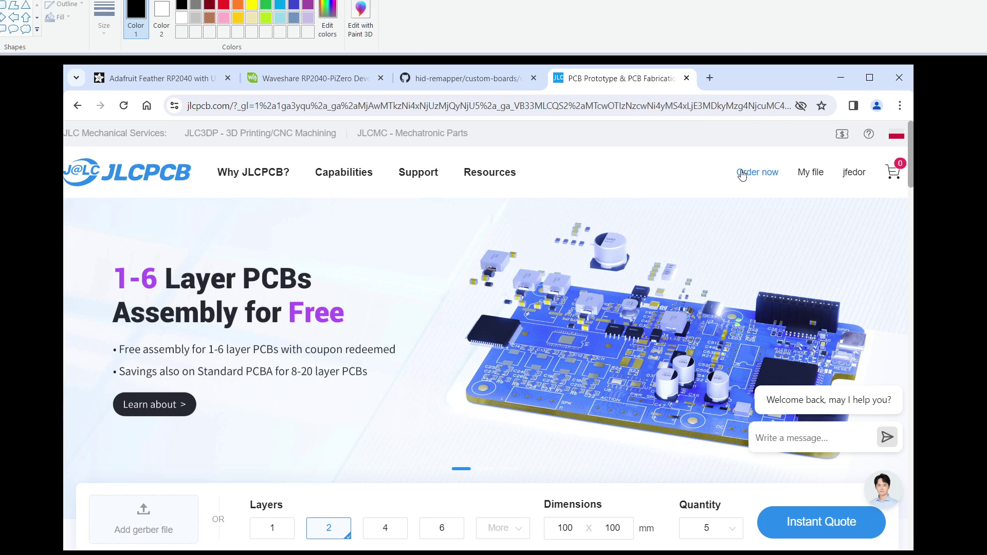
Start a new order quote and upload Remapper-v5.1-gerber.zip as the board's gerber file.
click(742, 173)
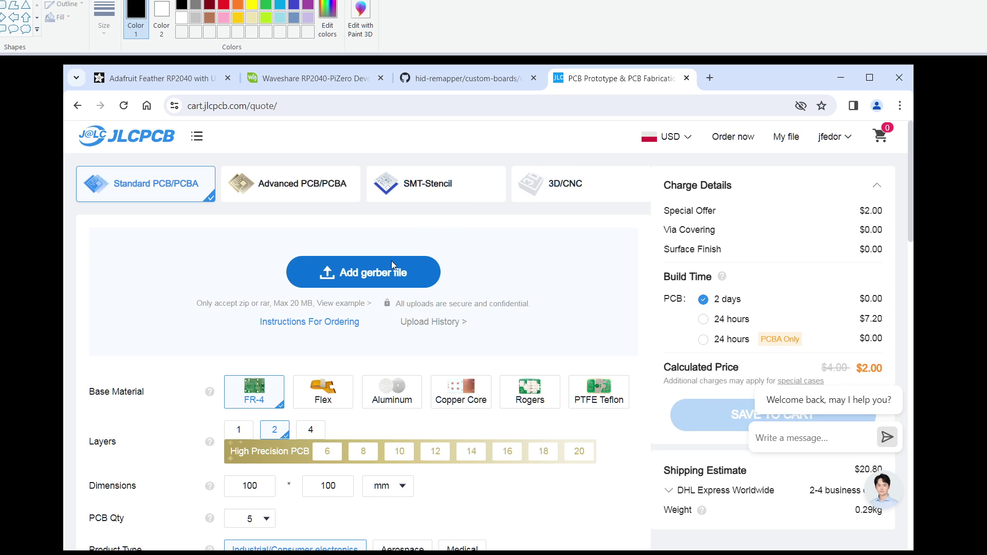
click(379, 273)
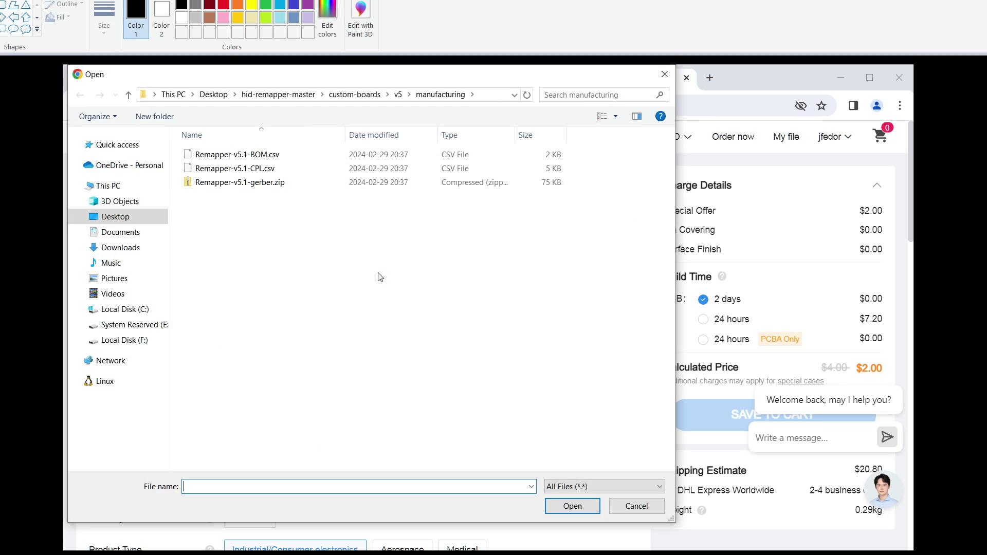
double_click(244, 183)
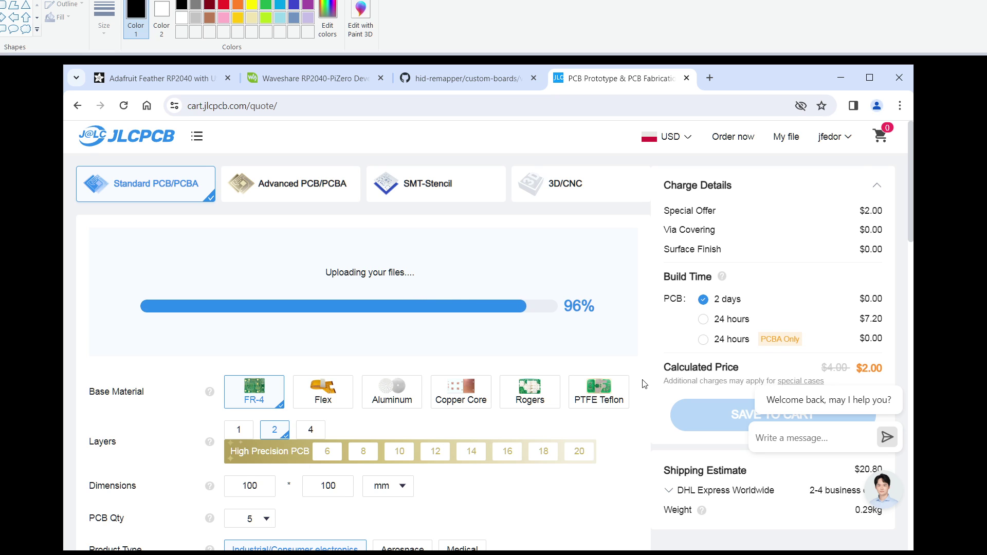
scroll(644, 384, down, 1)
scroll(644, 384, down, 1)
scroll(644, 385, down, 1)
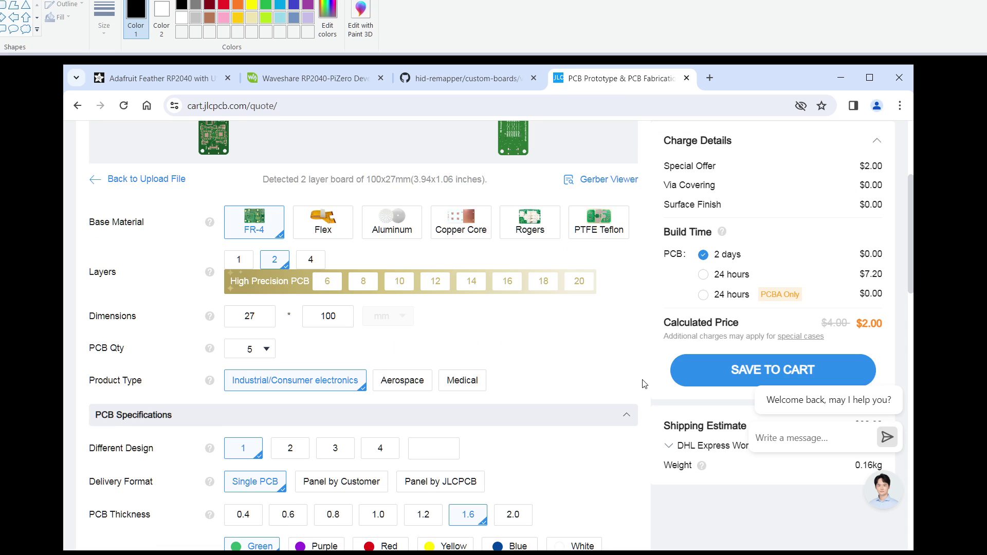
scroll(643, 384, down, 1)
scroll(643, 384, down, 1)
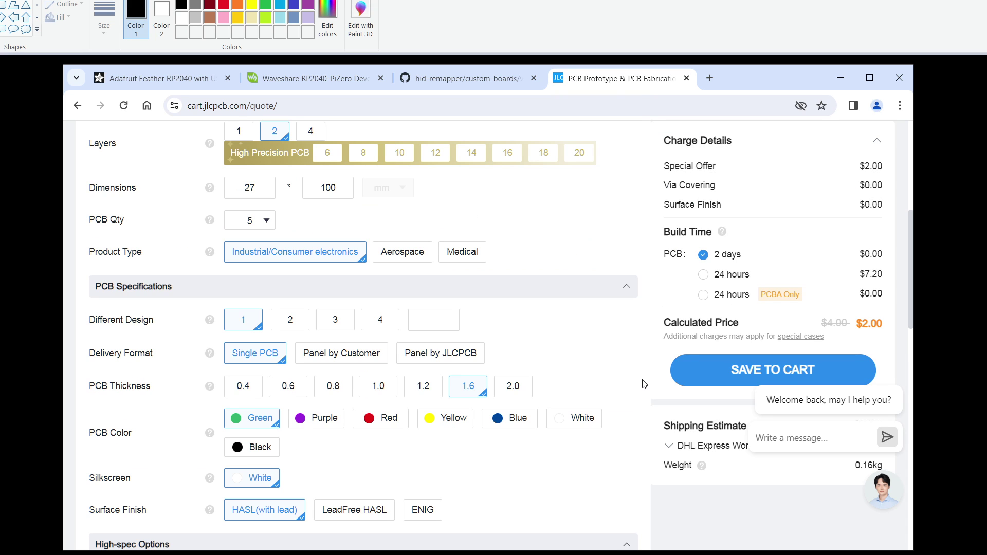
scroll(644, 384, down, 1)
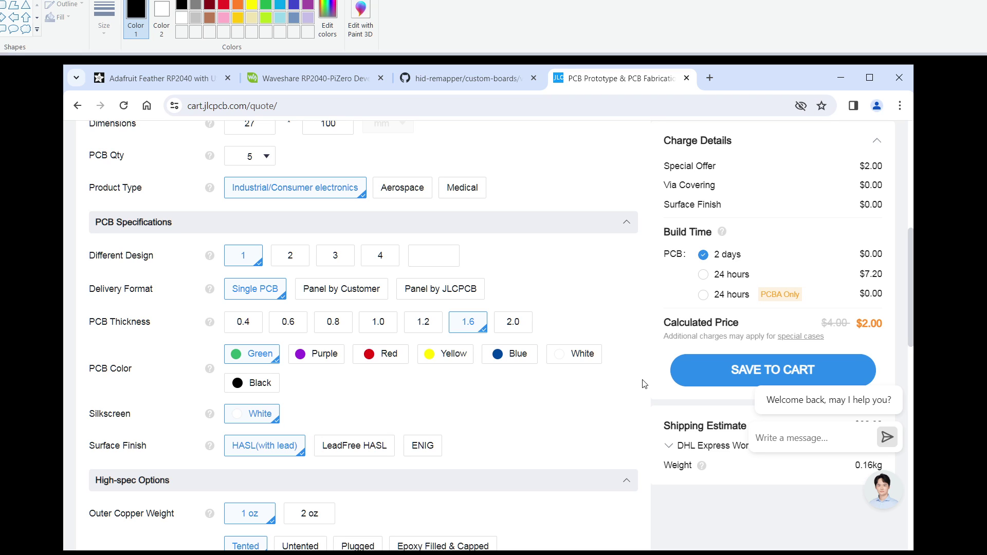
scroll(644, 384, down, 1)
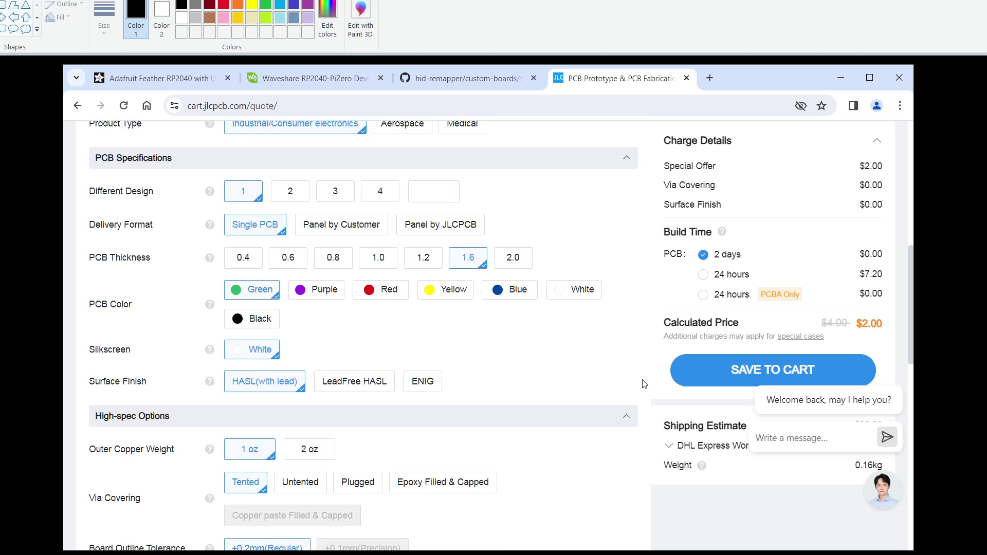
scroll(644, 384, down, 1)
scroll(644, 385, down, 1)
scroll(644, 384, down, 2)
scroll(643, 384, down, 3)
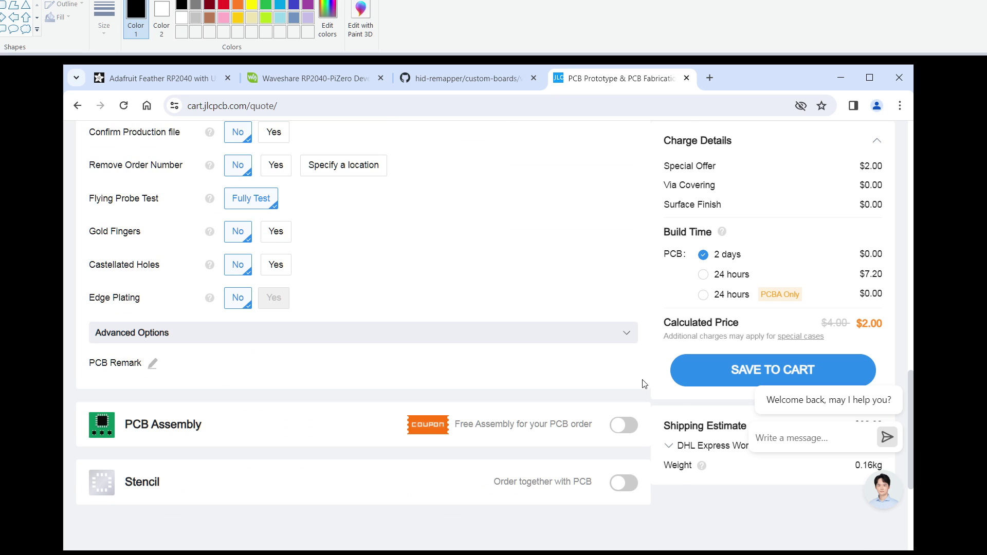
scroll(644, 385, down, 2)
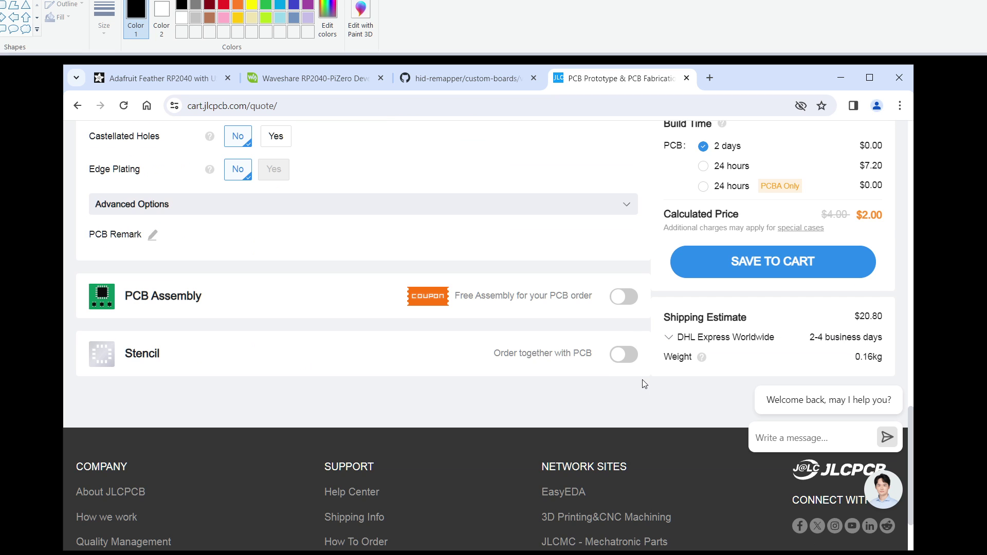
Enable PCB Assembly on the 100x27 mm board quote and proceed to assembly setup.
click(626, 297)
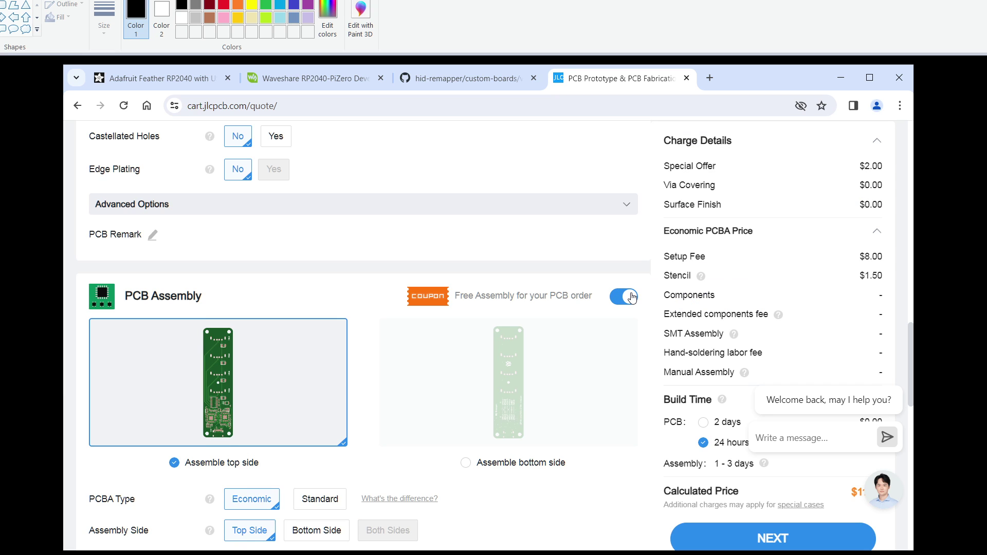
click(702, 540)
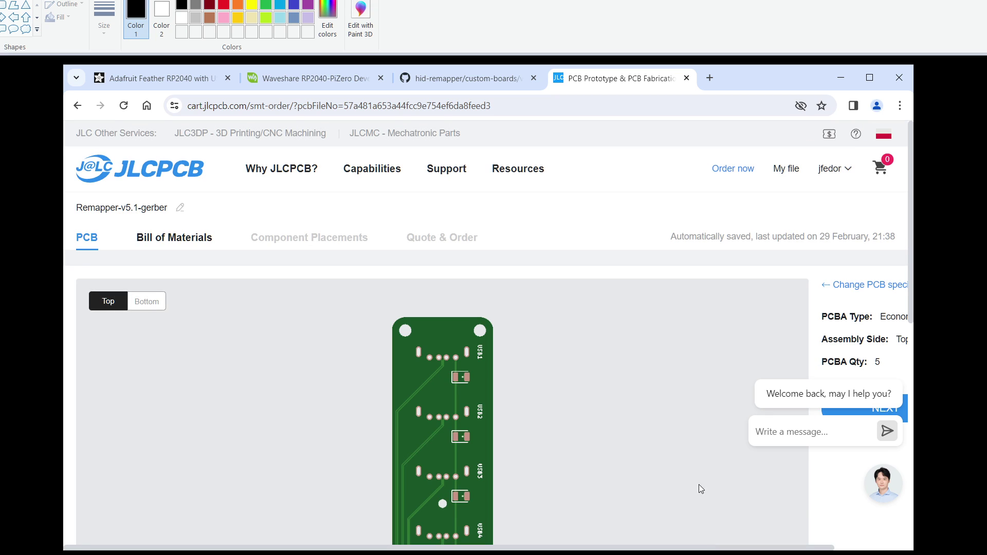
scroll(799, 316, down, 2)
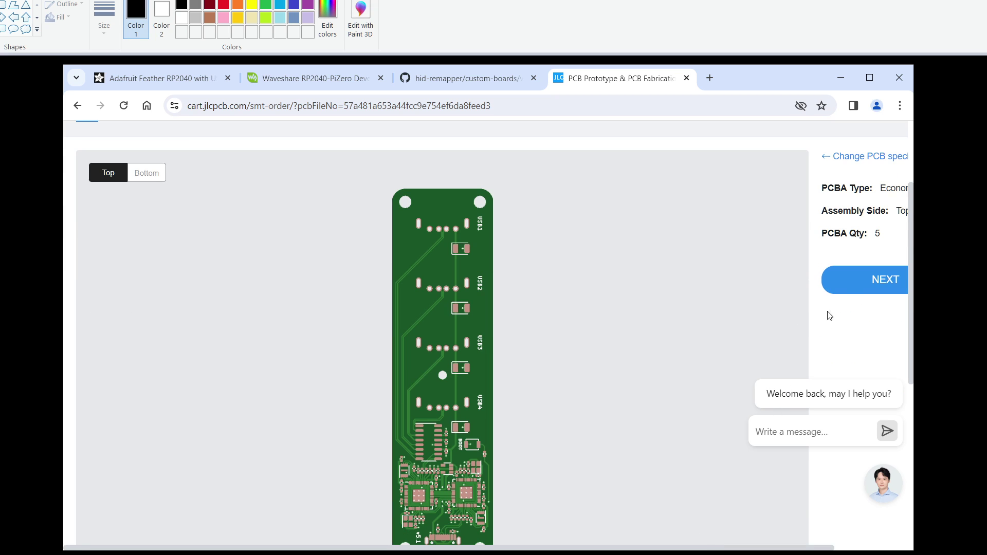
Upload Remapper-v5.1-BOM.csv as the BOM and Remapper-v5.1-CPL.csv as the placement file.
click(856, 291)
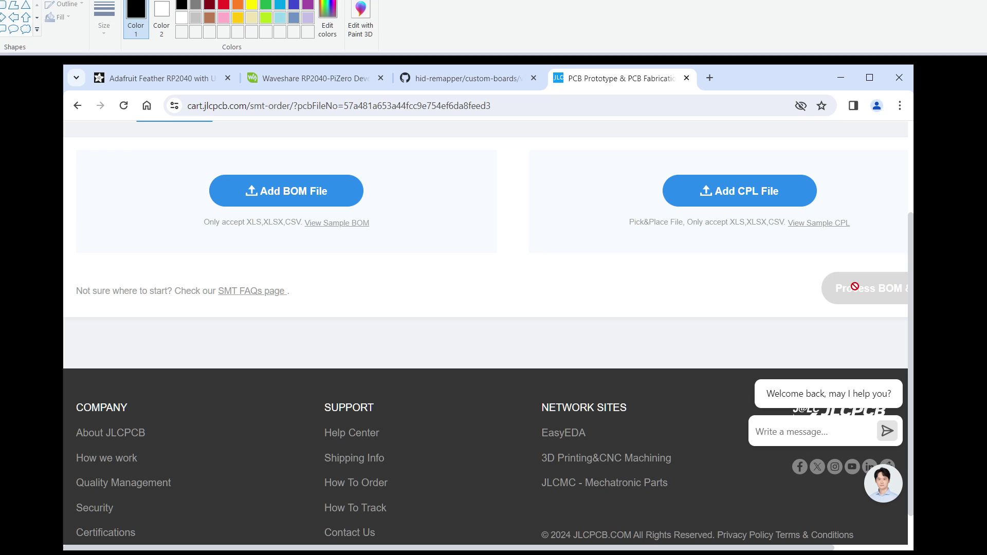
click(277, 195)
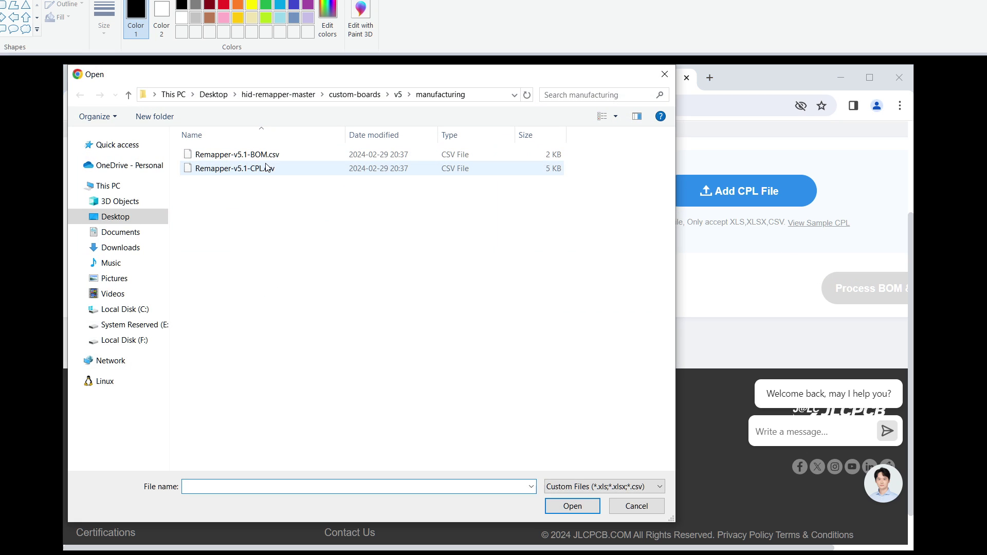
double_click(271, 154)
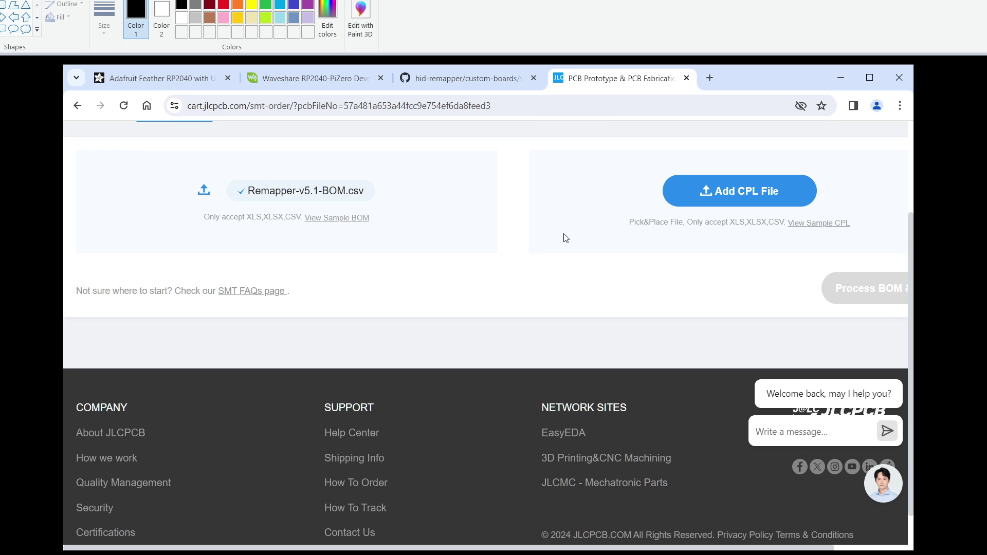
click(736, 191)
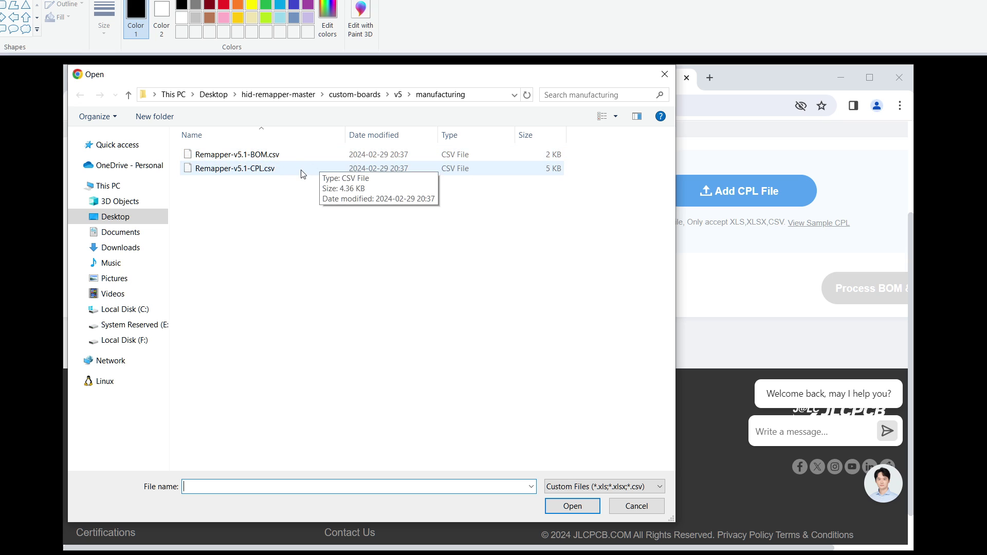
double_click(323, 167)
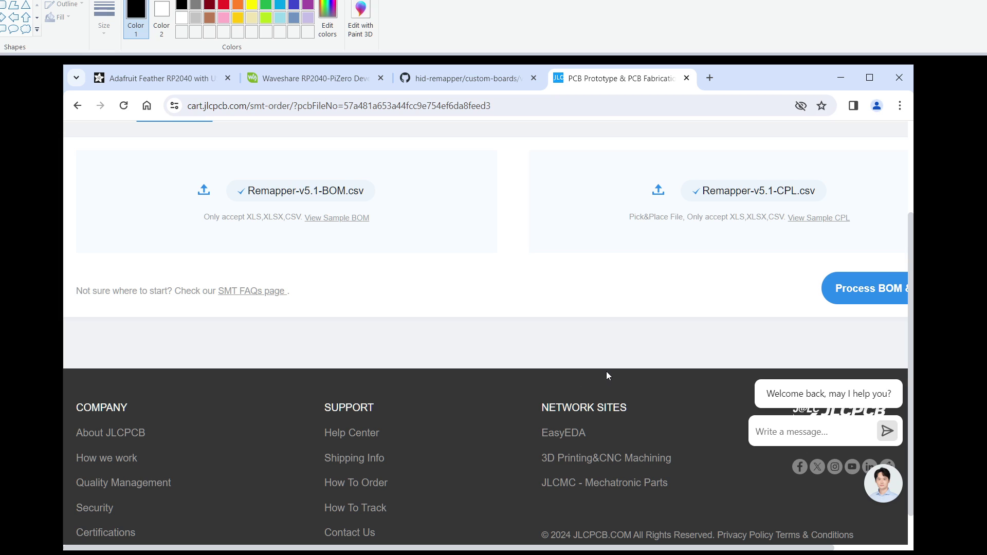
scroll(606, 371, down, 2)
Process the uploaded Remapper-v5.1 BOM and CPL files to match the parts.
click(857, 245)
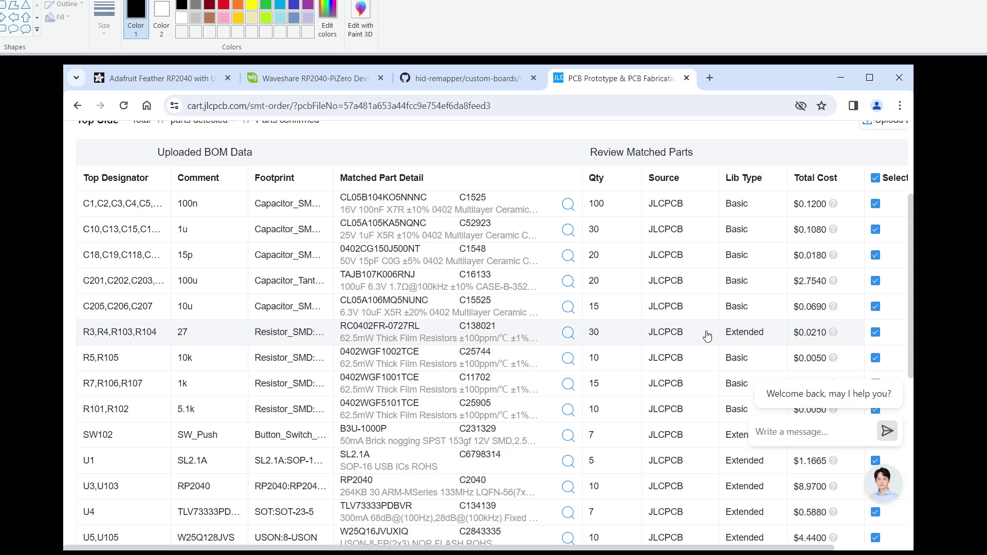
scroll(707, 337, down, 1)
scroll(707, 337, down, 3)
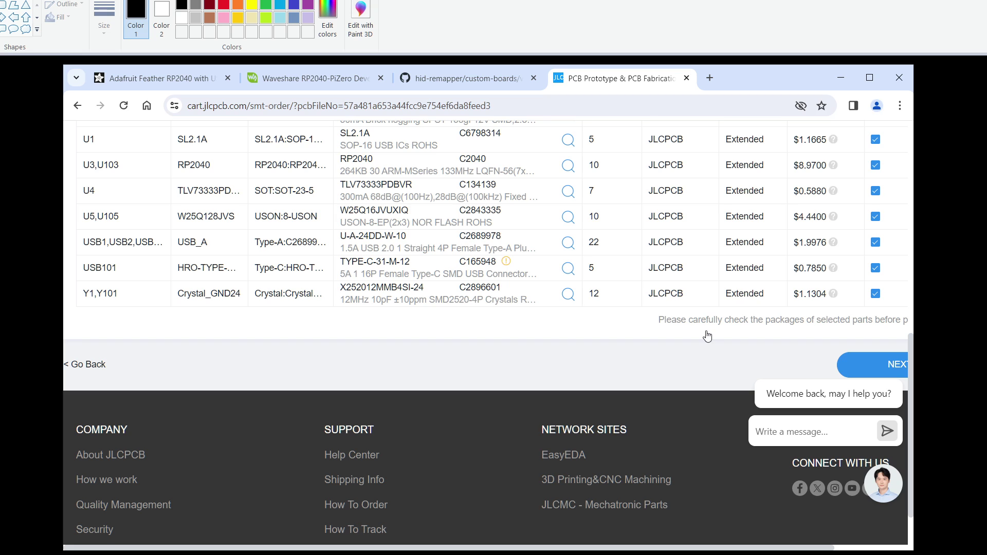
scroll(861, 340, down, 1)
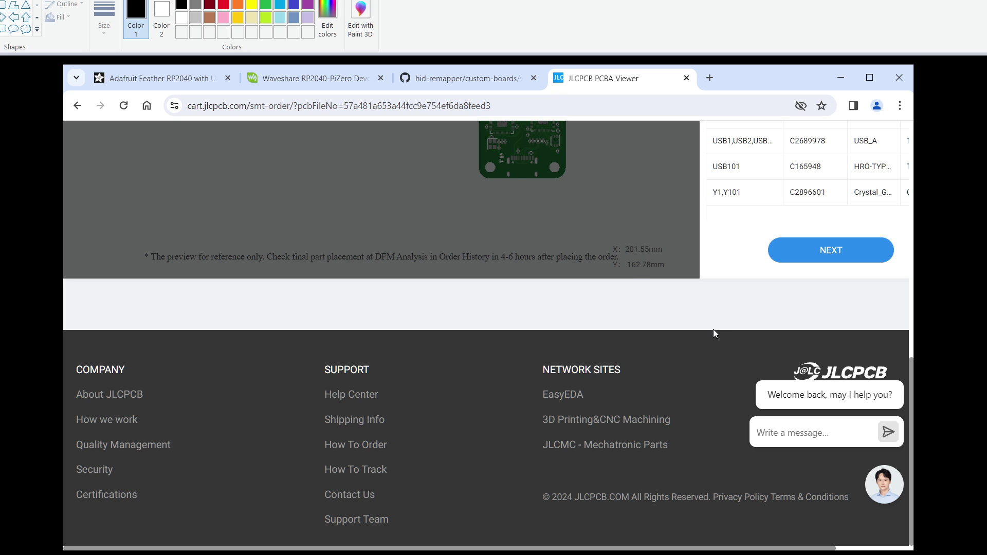
scroll(713, 333, up, 1)
scroll(714, 333, up, 2)
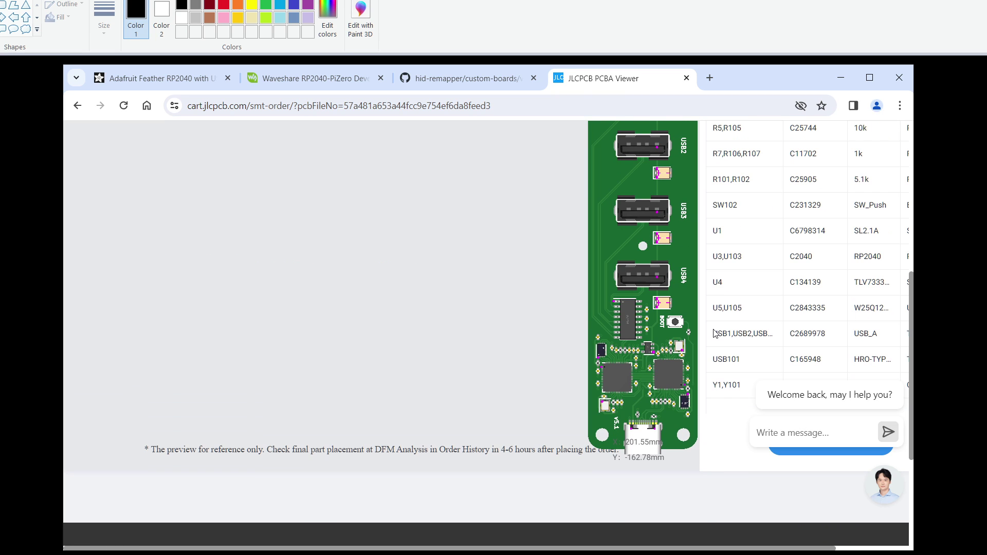
scroll(714, 333, down, 1)
scroll(714, 331, down, 1)
Advance from Component Placements to the Quote & Order cost summary.
click(800, 315)
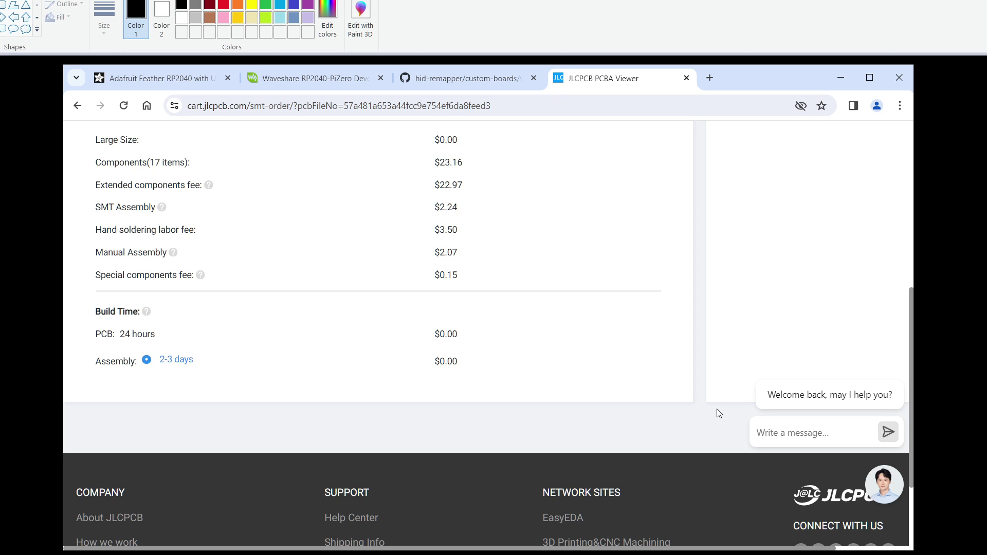
scroll(765, 366, up, 4)
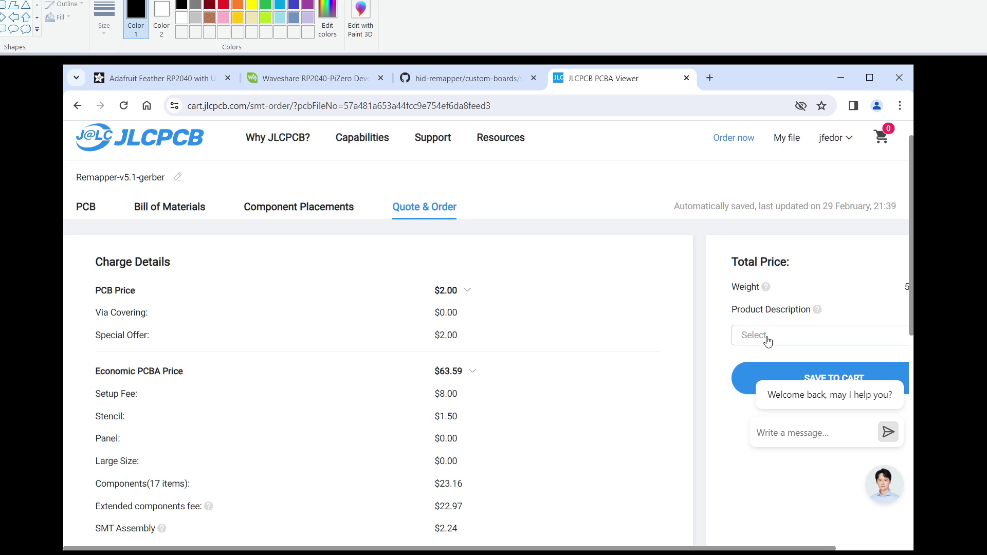
Set the product description to Development Board and save the order to the cart.
click(765, 339)
scroll(734, 415, down, 2)
scroll(733, 415, down, 1)
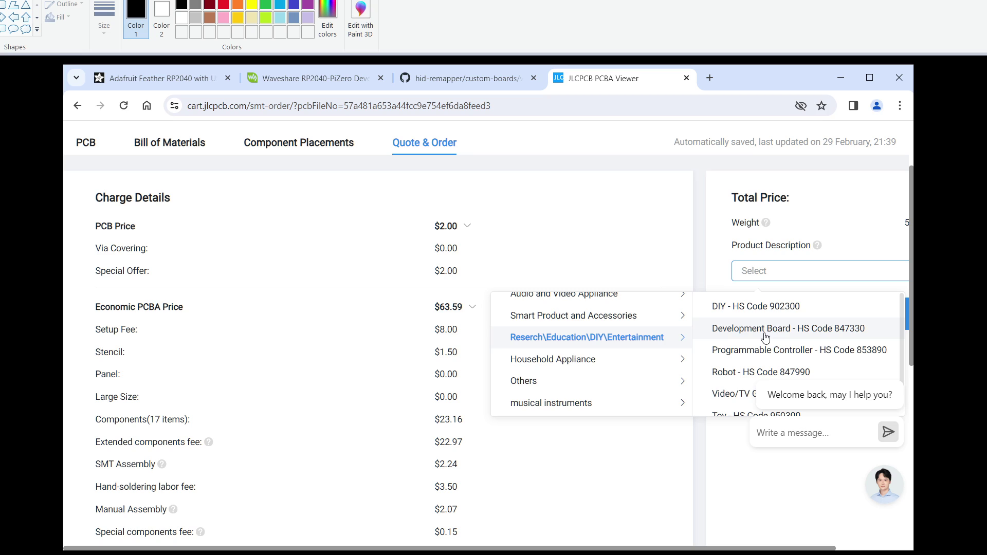
click(774, 332)
click(776, 318)
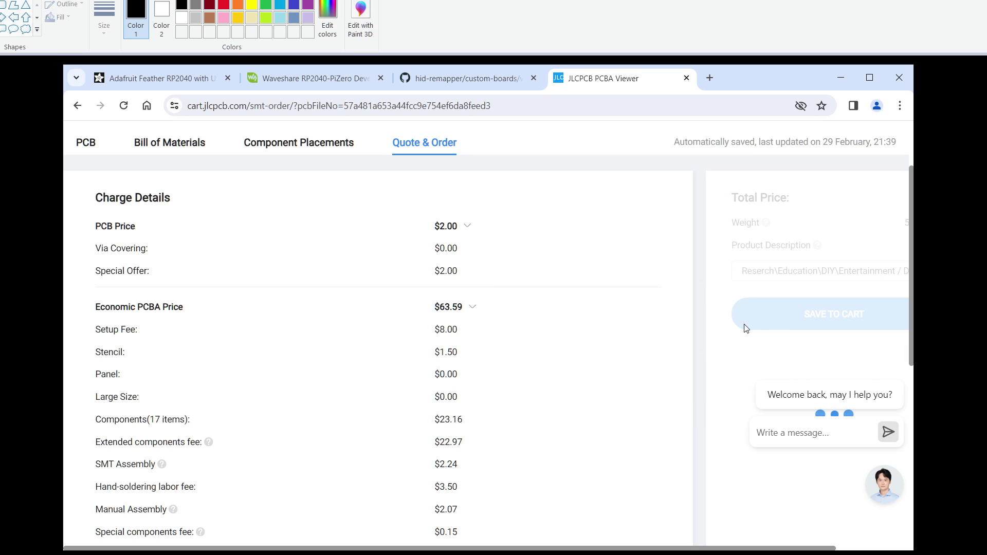